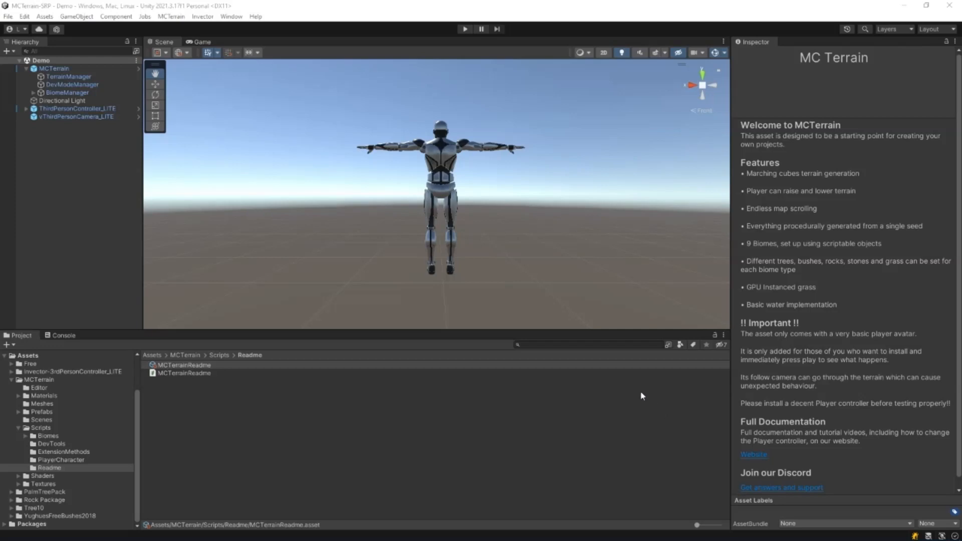
Play-test the Demo scene and enable Include Water in the TerrainManager object's Terrain Water settings
left_click(83, 77)
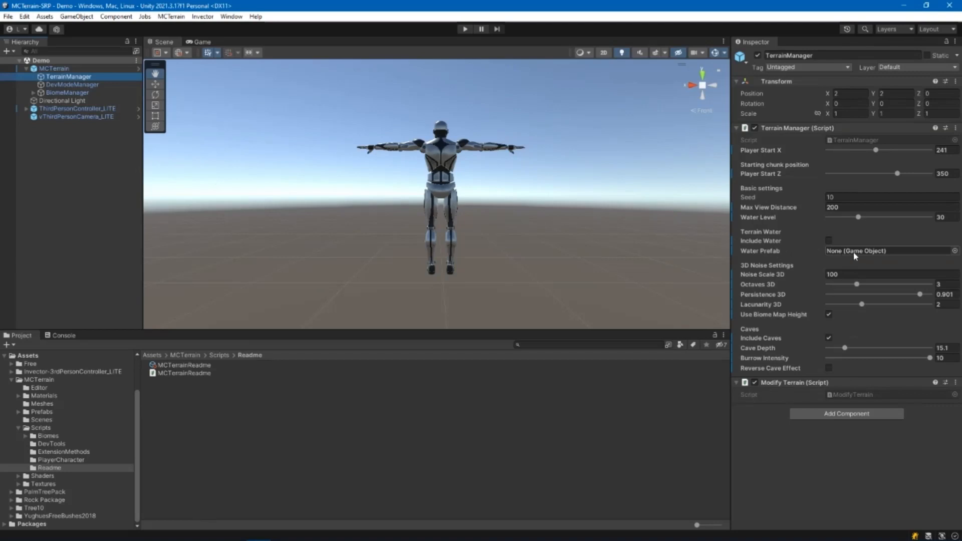
left_click(465, 29)
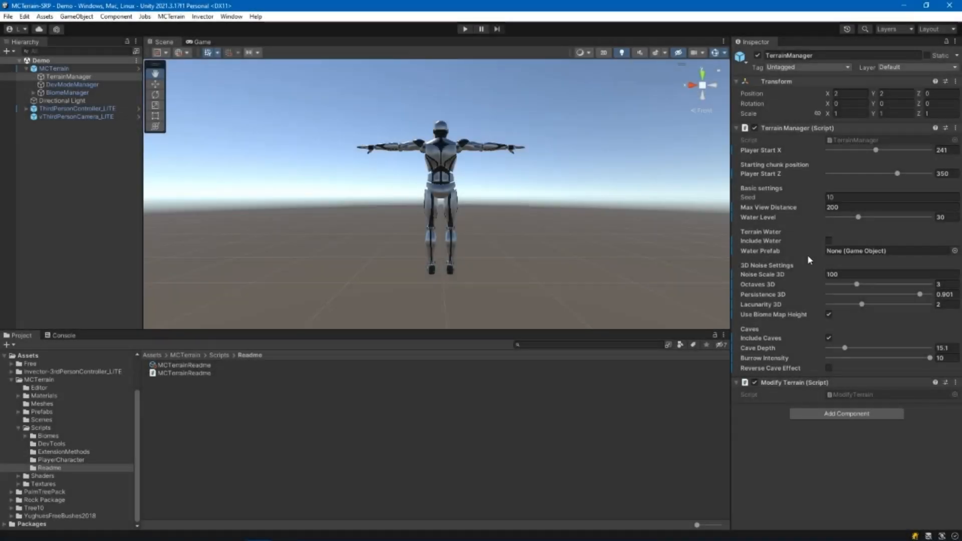
left_click(829, 241)
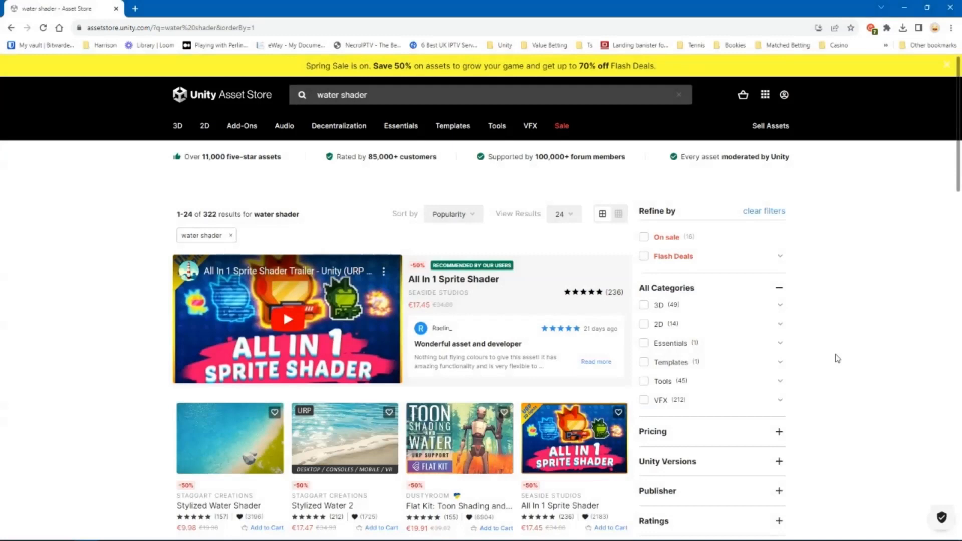
Limit the Unity Asset Store's water shader results to Free Assets and browse them through to page 2
scroll(837, 358, "down", 4)
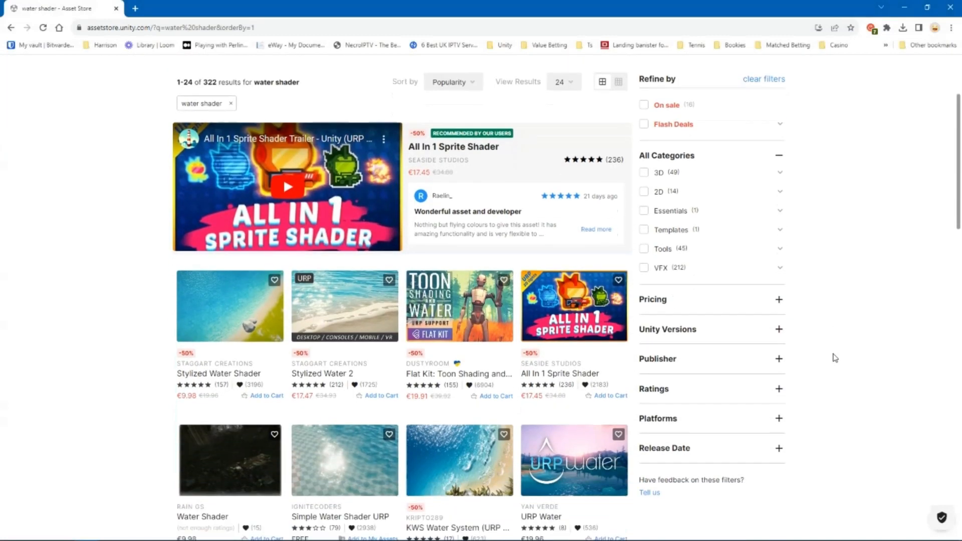
scroll(835, 358, "down", 1)
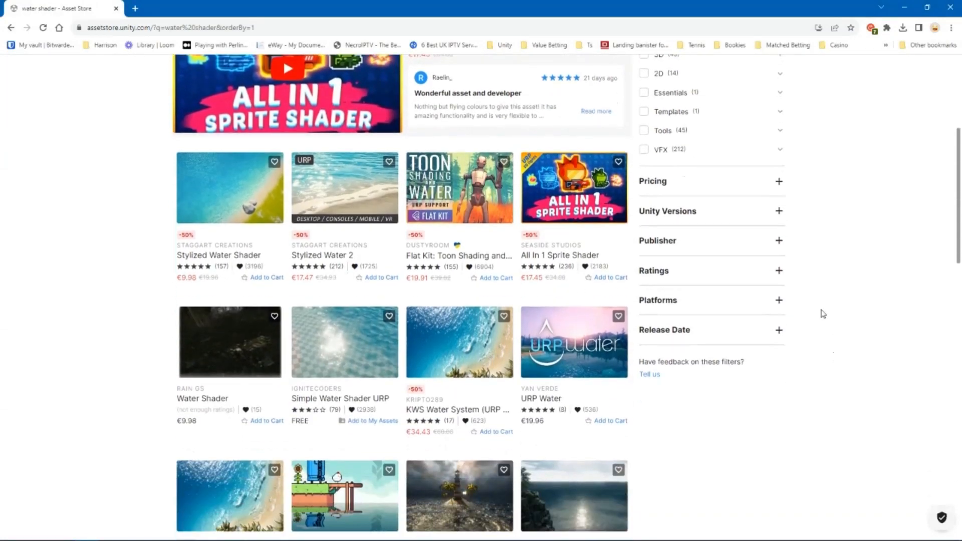
left_click(779, 183)
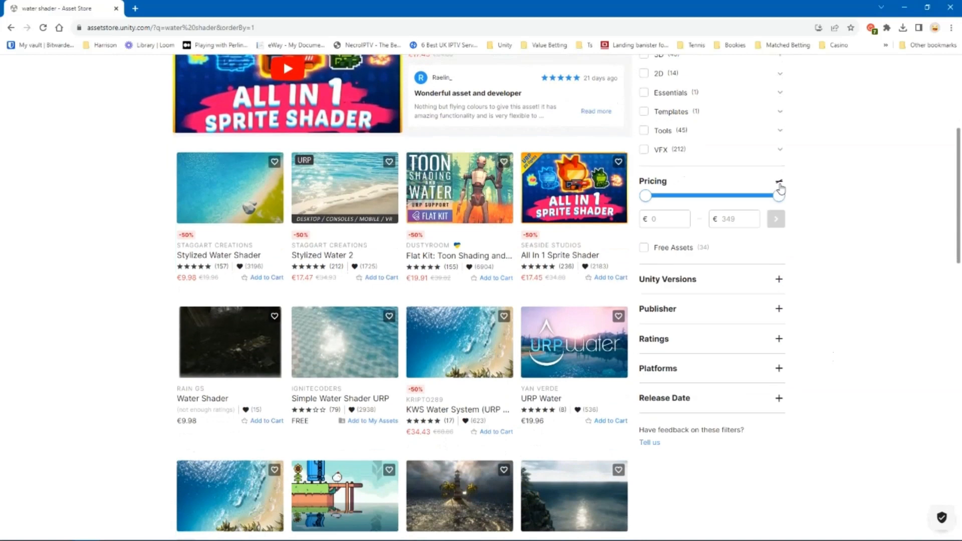
left_click(644, 251)
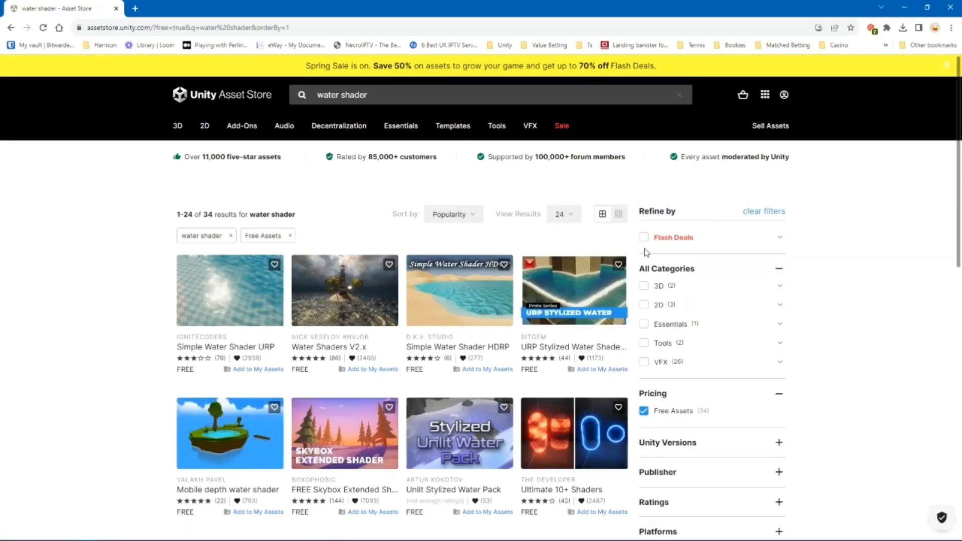
scroll(508, 289, "down", 3)
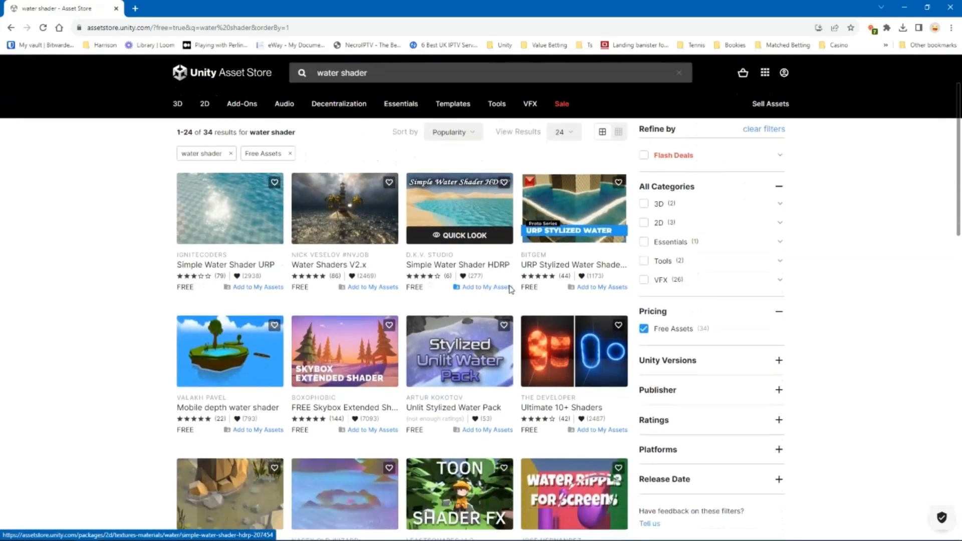
scroll(508, 289, "down", 6)
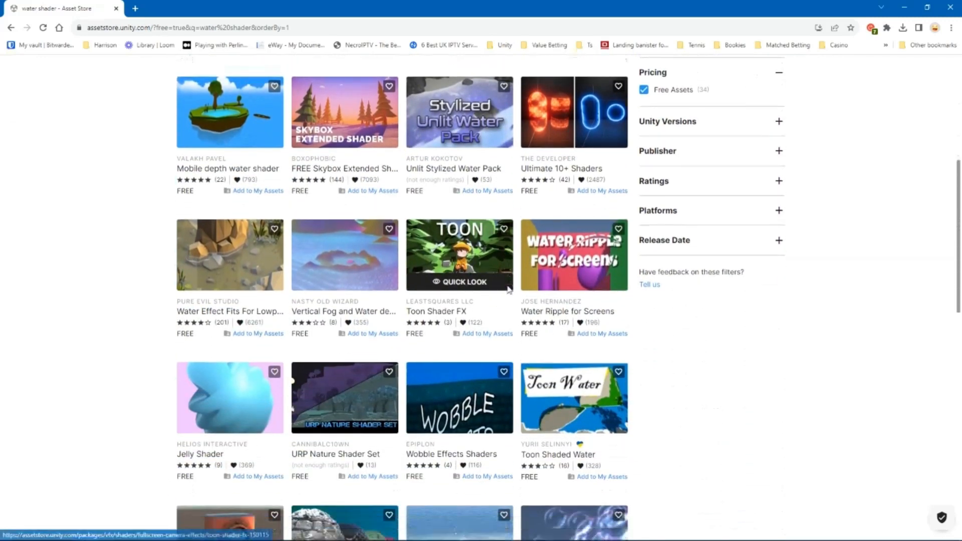
scroll(507, 290, "down", 5)
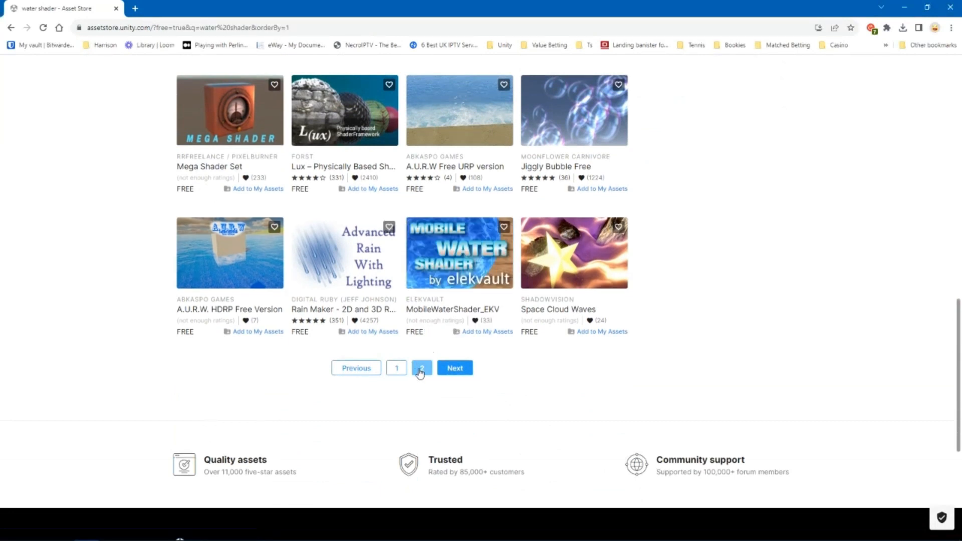
left_click(419, 371)
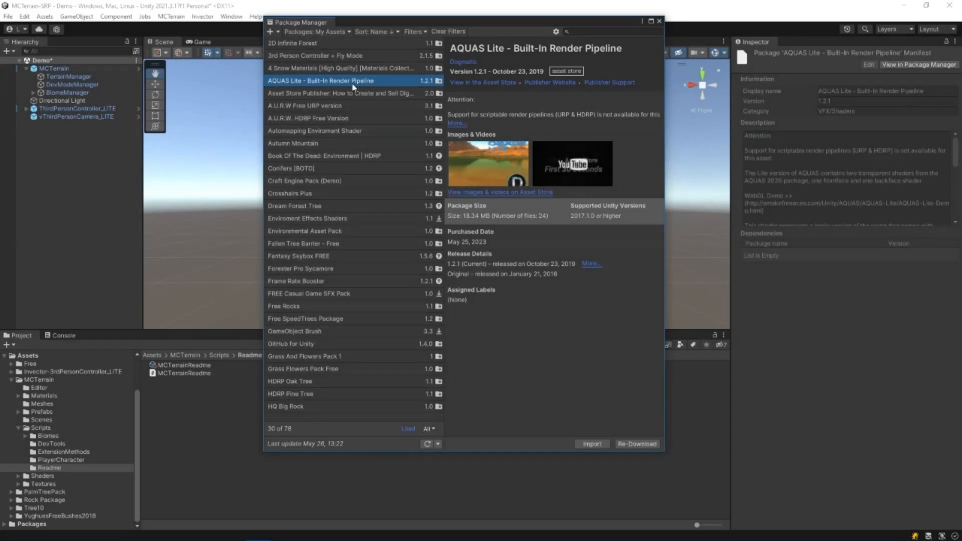
Import all files of the AQUAS Lite - Built-In Render Pipeline package into the project and open its Materials folder
left_click(590, 444)
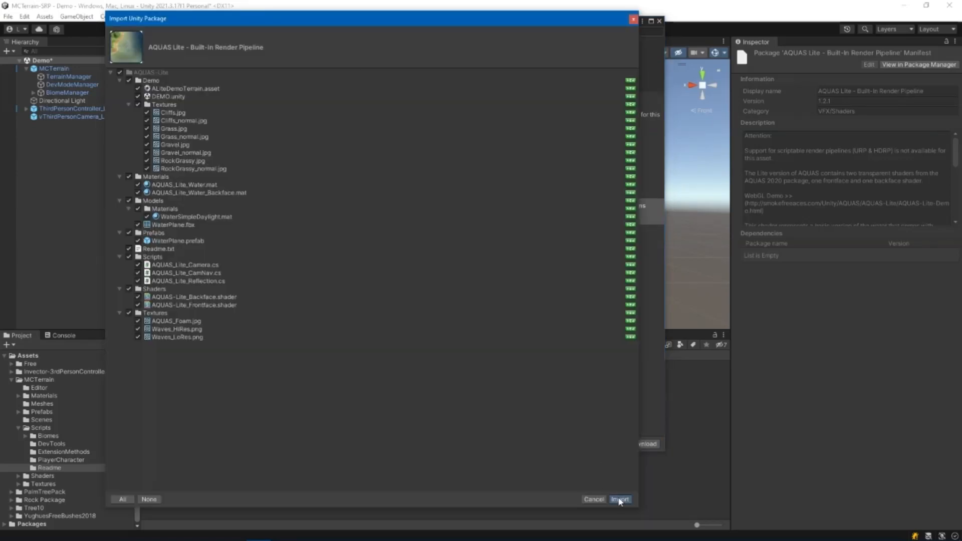
left_click(619, 499)
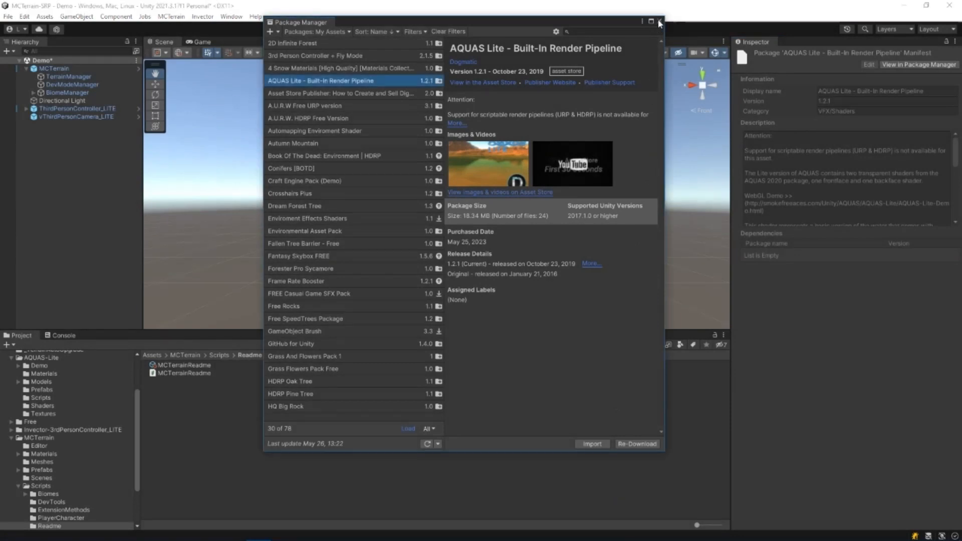
left_click(659, 22)
scroll(89, 417, "up", 3)
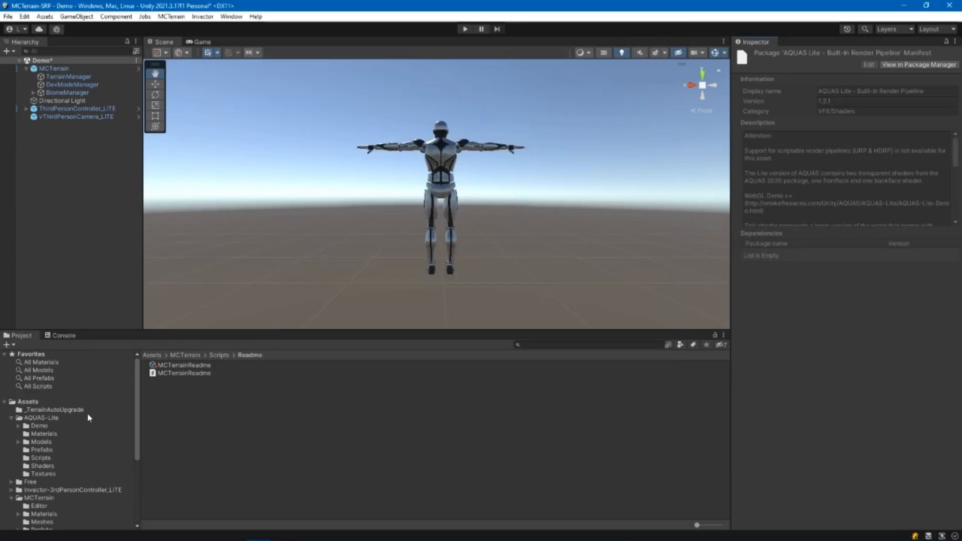
left_click(47, 434)
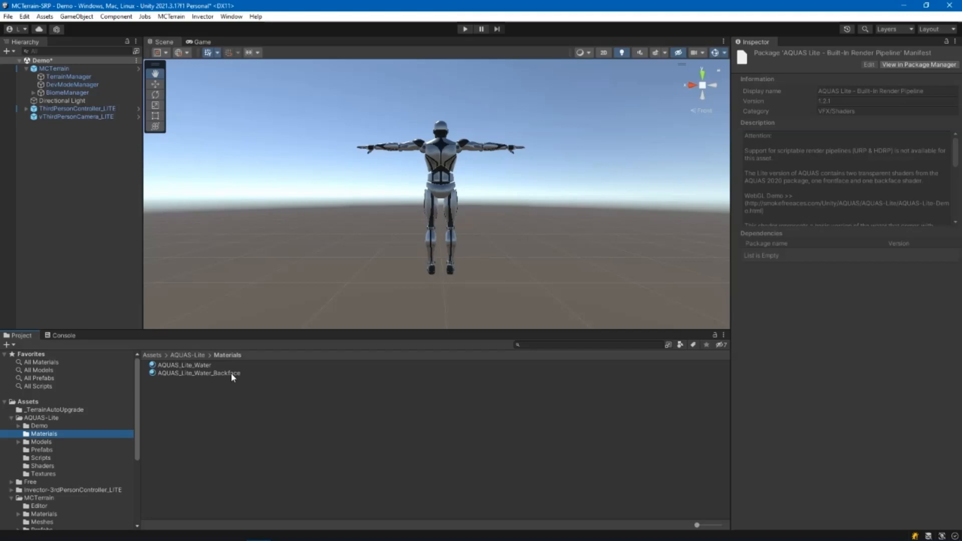
Create an empty game object at the root of the Demo scene and name it WaterPlane
right_click(60, 173)
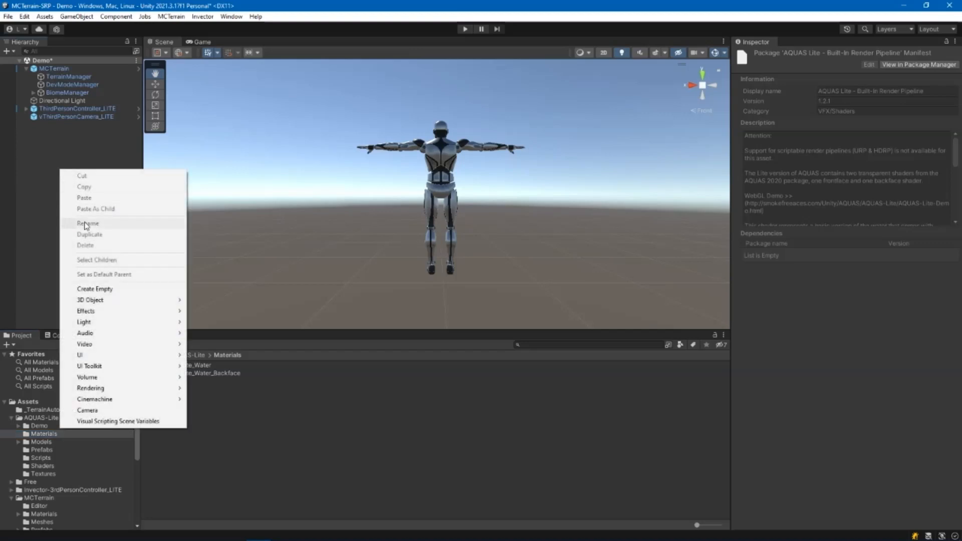
left_click(103, 289)
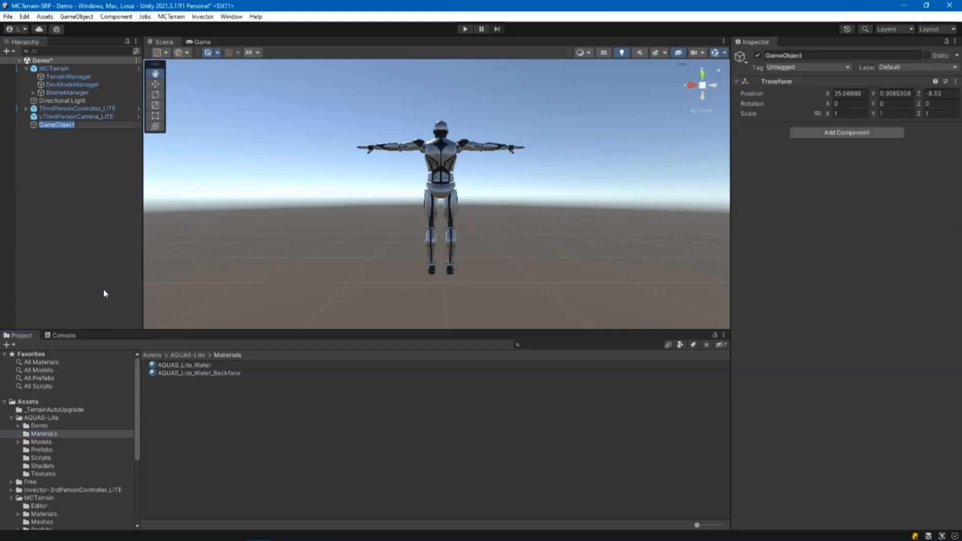
type("WaterPlane")
key("Return")
key("w")
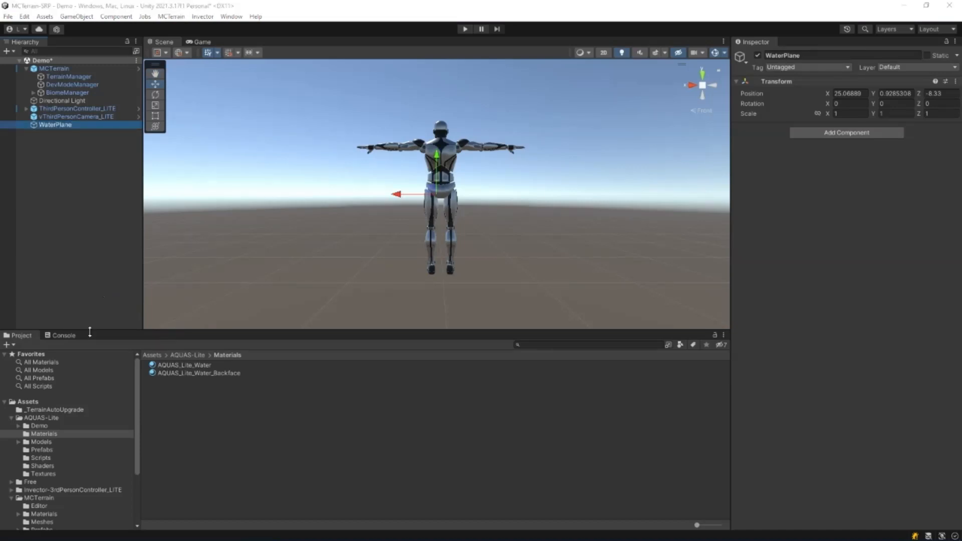
Save WaterPlane as a prefab in MCTerrain's Prefabs folder and delete the original from the scene
scroll(79, 441, "down", 3)
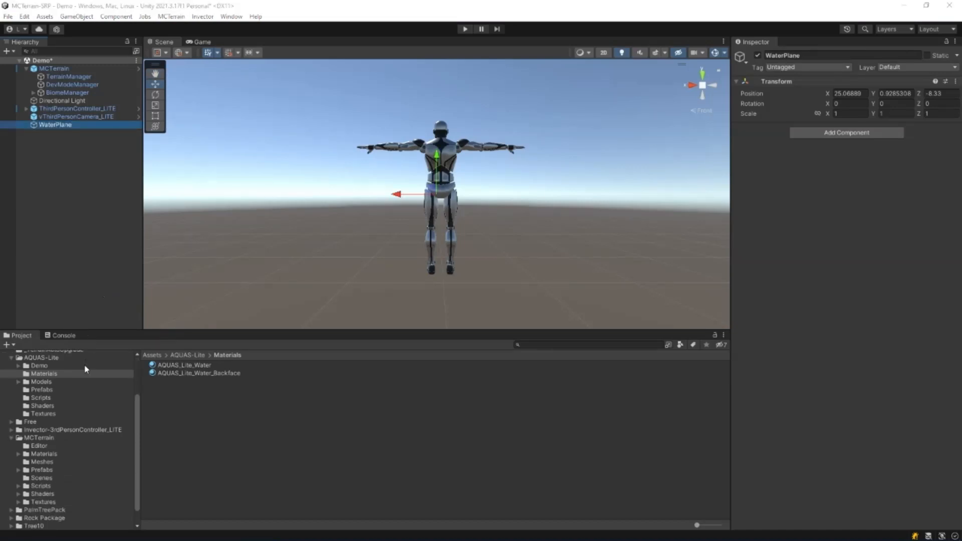
left_click(54, 469)
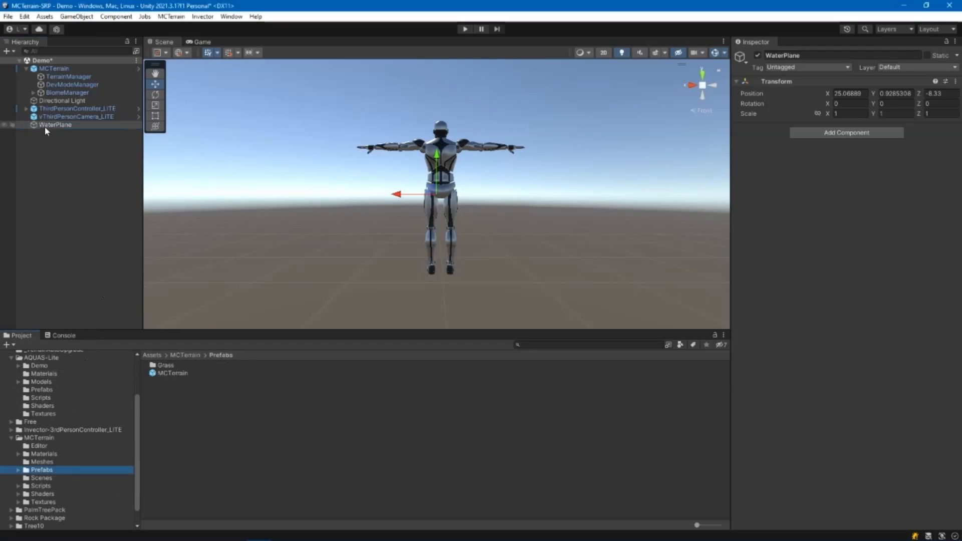
left_click_drag(44, 125, 186, 392)
left_click(65, 125)
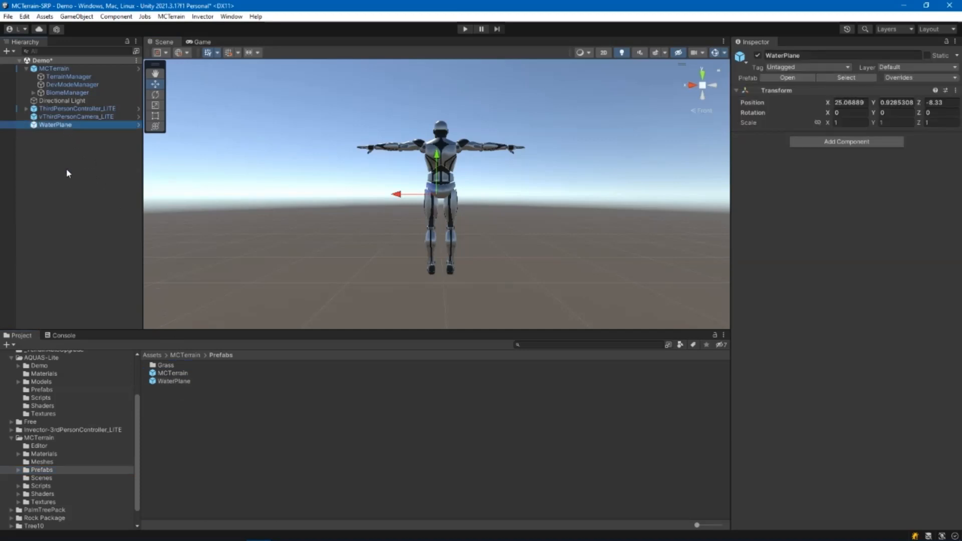
key("Delete")
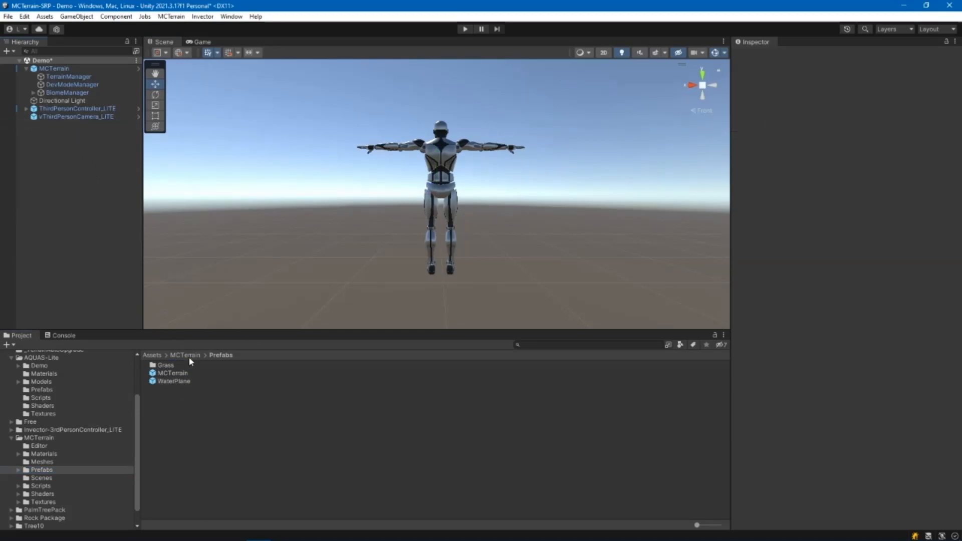
Reset the Transform of the WaterPlane prefab asset
left_click(179, 382)
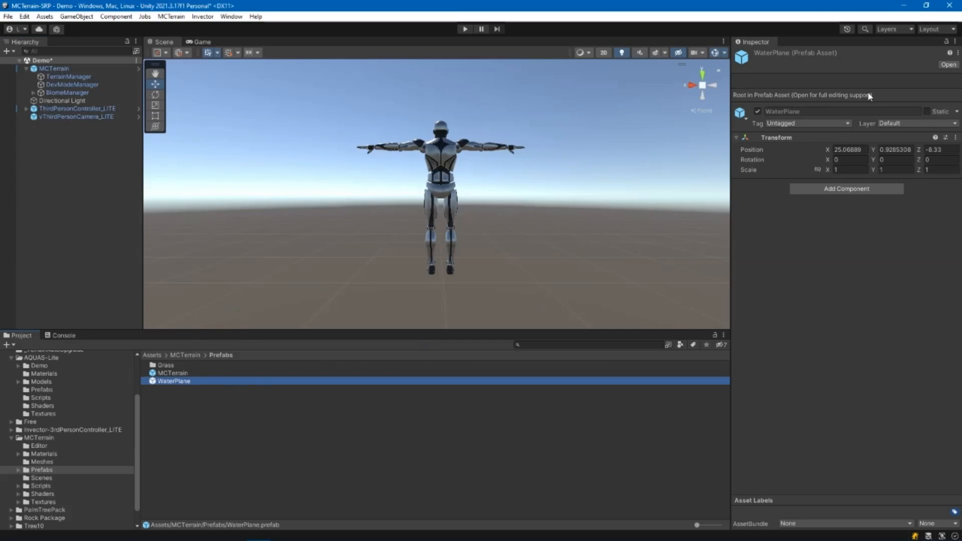
left_click(955, 137)
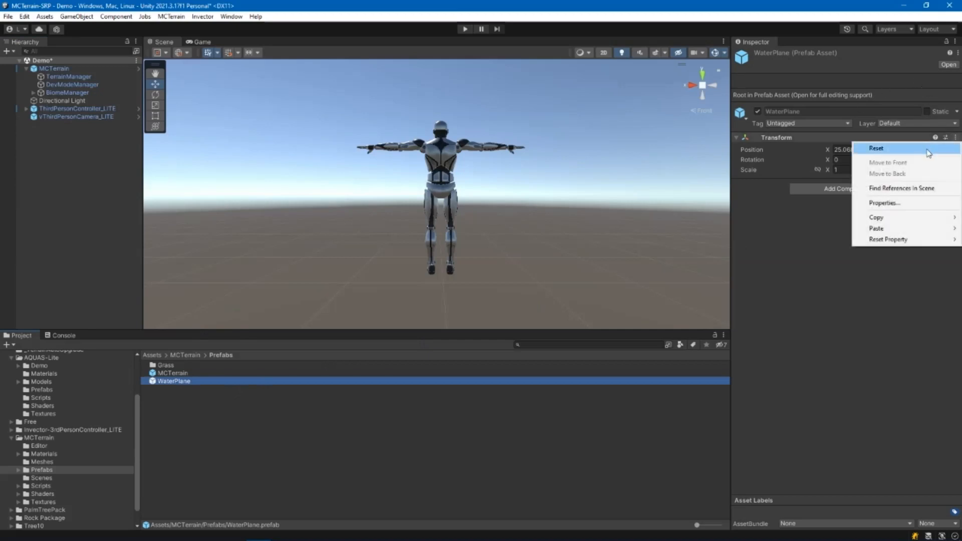
left_click(924, 150)
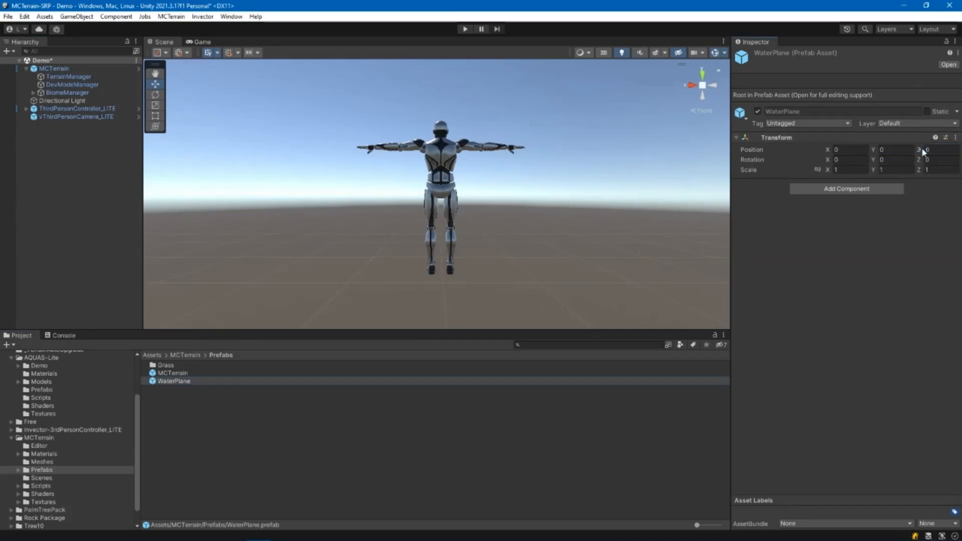
Open the WaterPlane prefab for editing and add a child Quad named Surface under its root
left_click(948, 65)
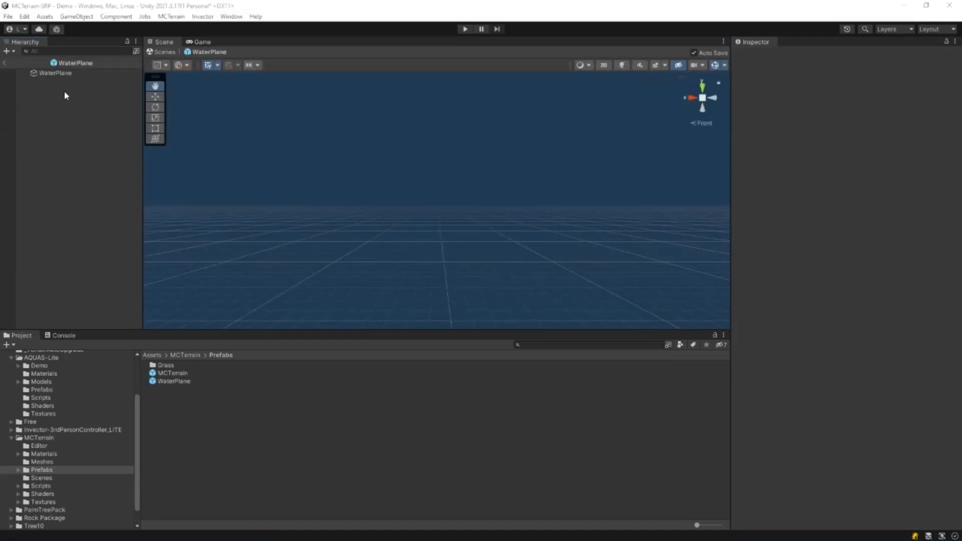
right_click(60, 74)
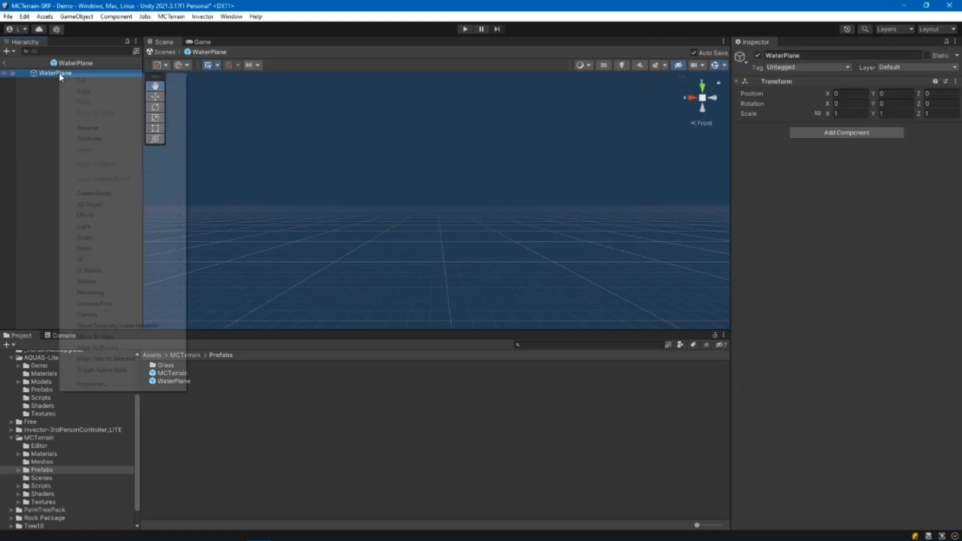
mouse_move(144, 207)
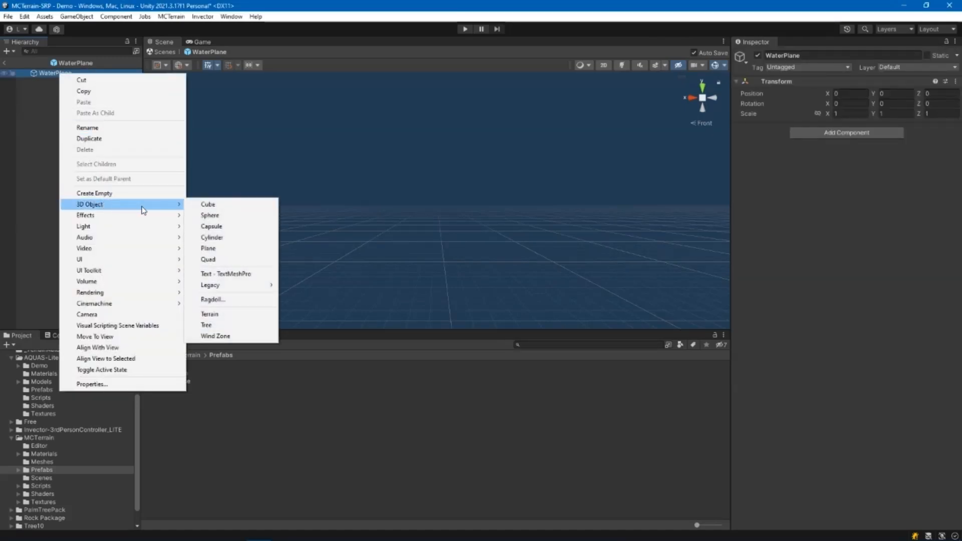
left_click(211, 259)
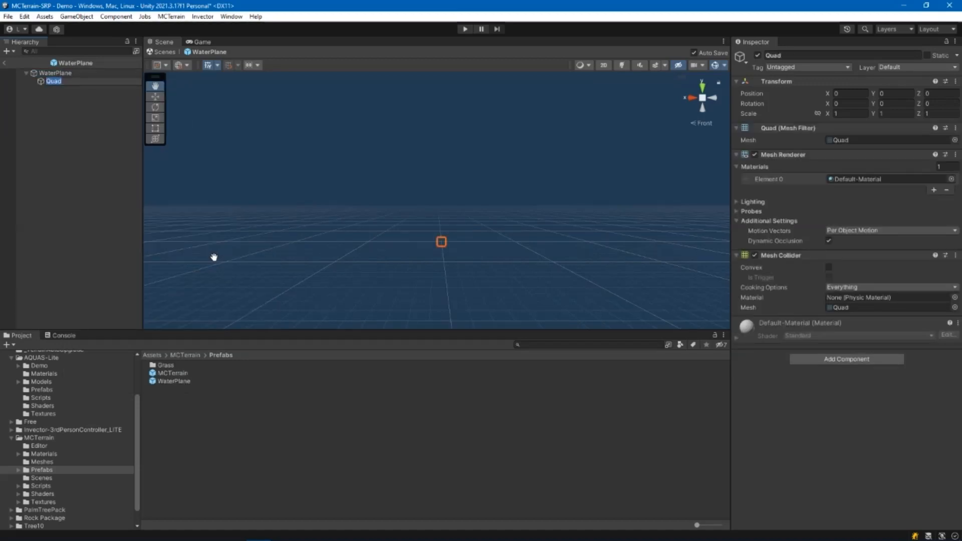
type("Surface")
key("Return")
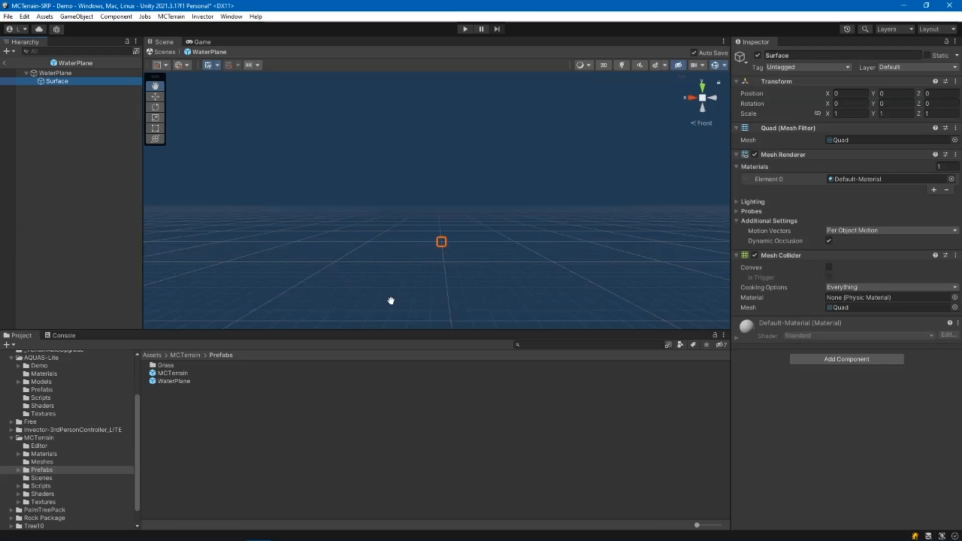
Remove the Mesh Collider component from Surface and assign it the AQUAS_Lite_Water material
left_click(955, 256)
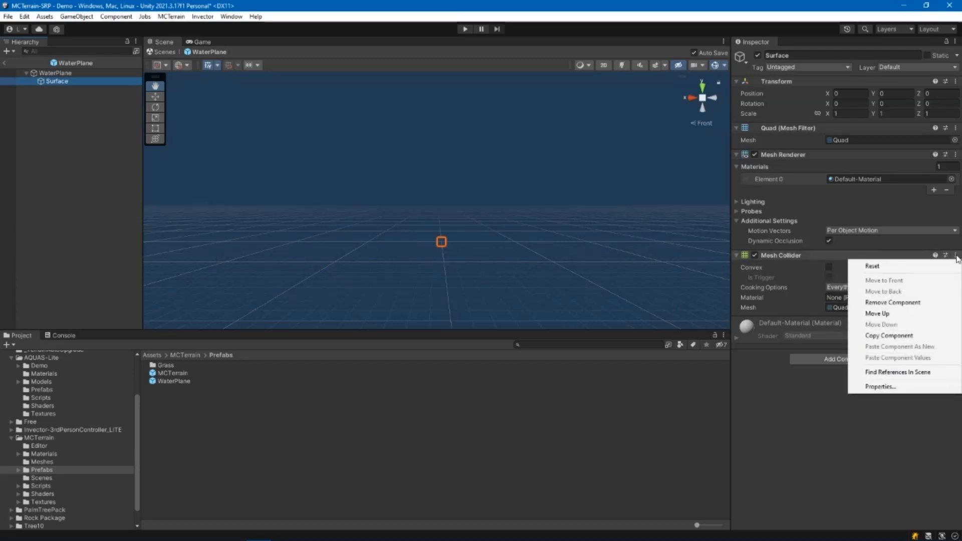
left_click(929, 303)
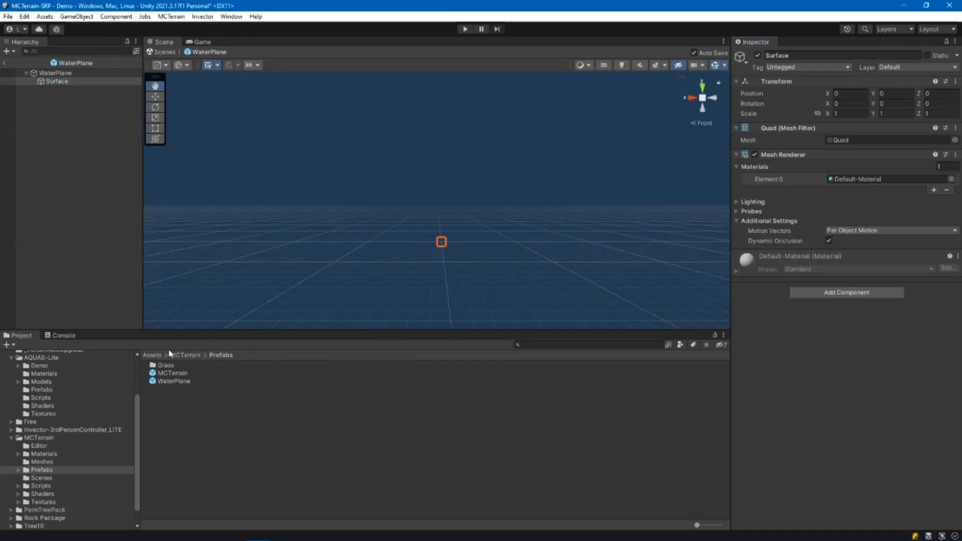
left_click(44, 374)
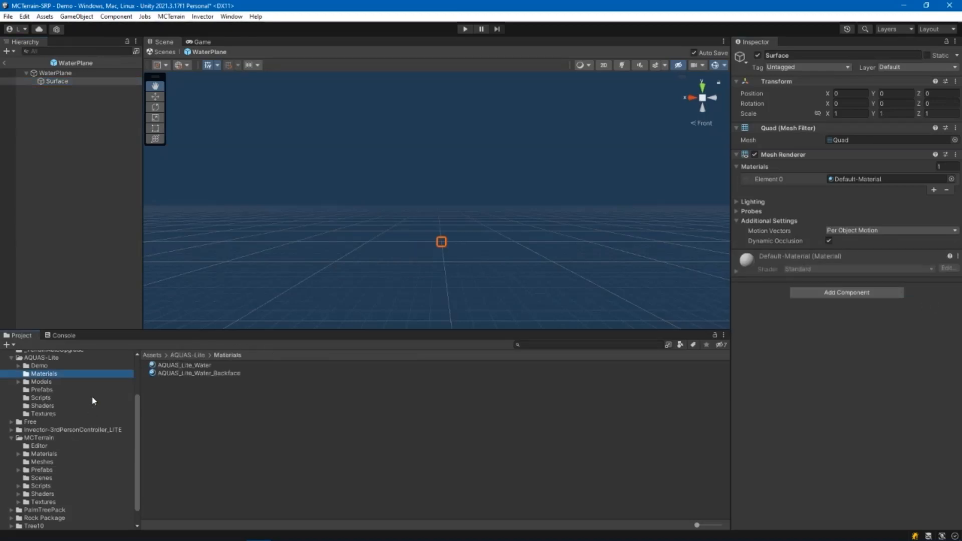
left_click(193, 365)
left_click_drag(193, 365, 808, 346)
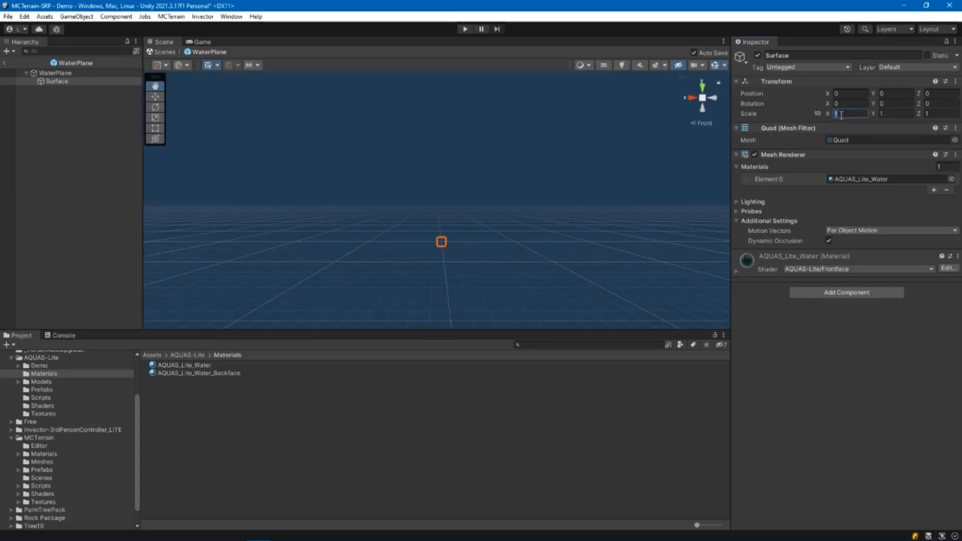
Set Surface's scale to 16 in X and Y and its X rotation to 90
type("10")
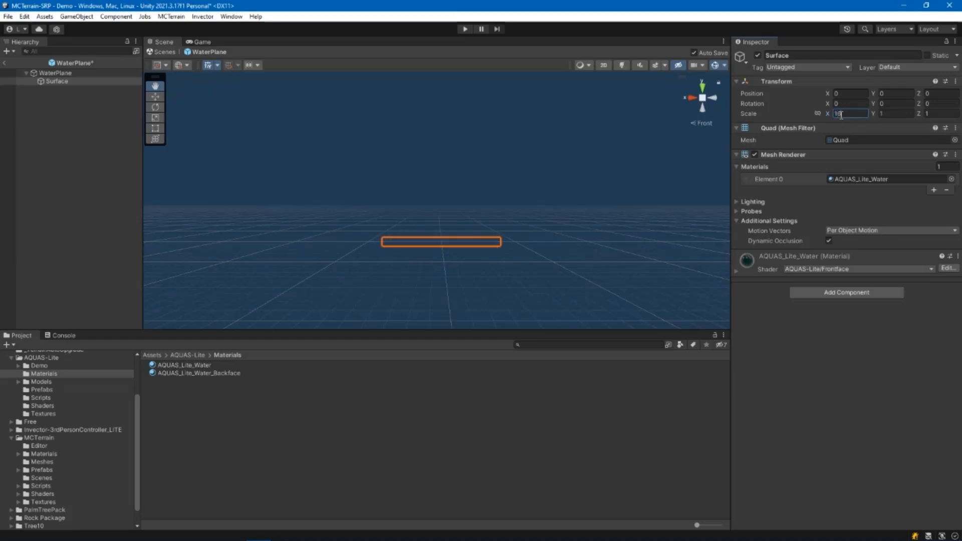
key("Tab")
type("10")
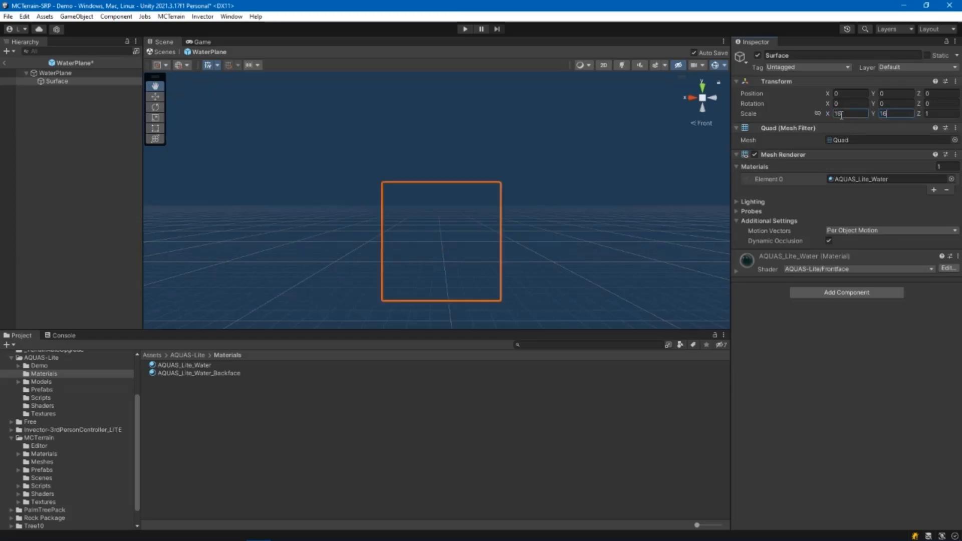
left_click(844, 103)
type("90")
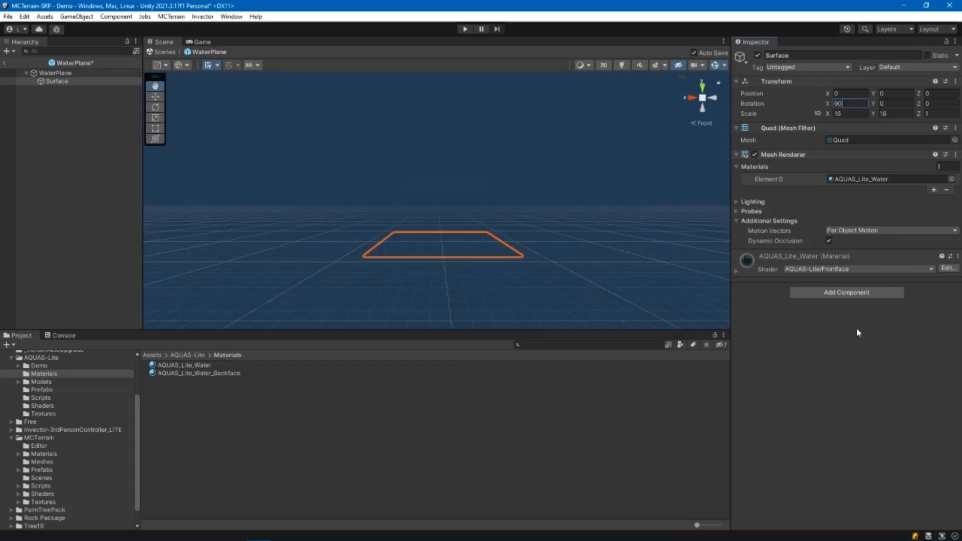
left_click(828, 353)
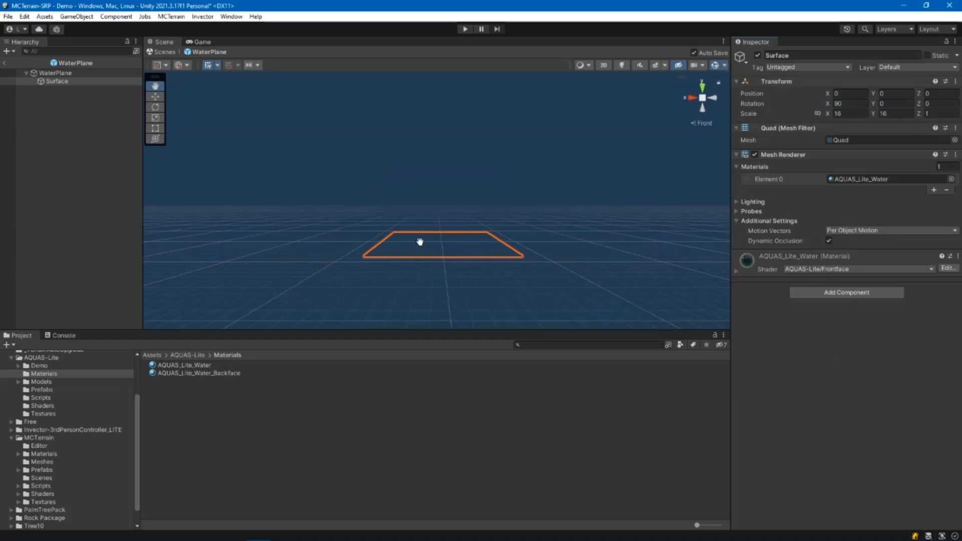
Duplicate the Surface quad and rename the copy Backface
left_click(50, 82)
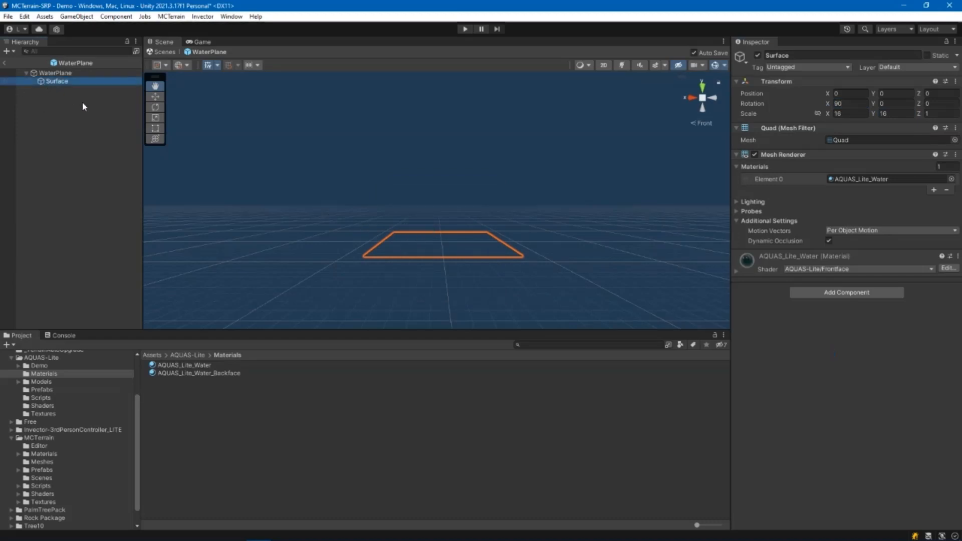
key("ctrl+d")
right_click(72, 90)
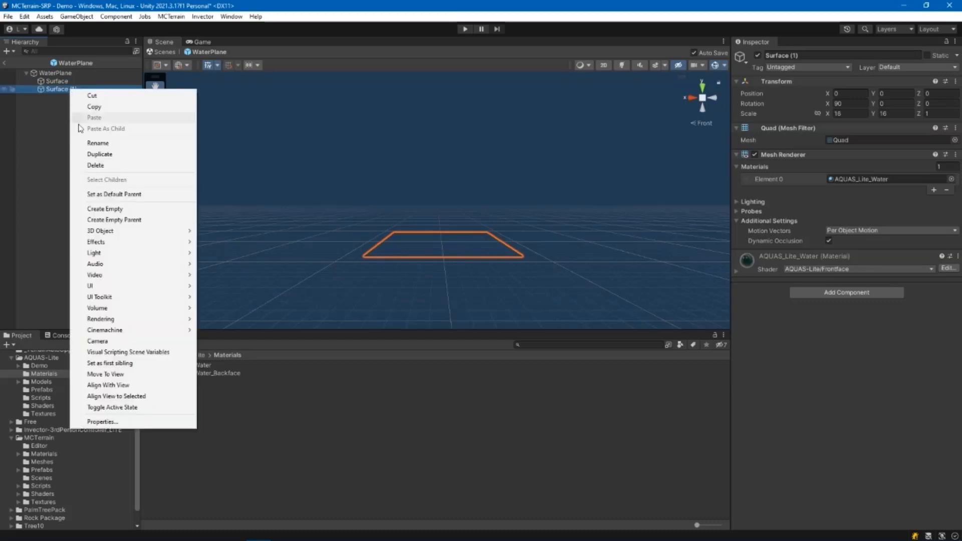
left_click(90, 144)
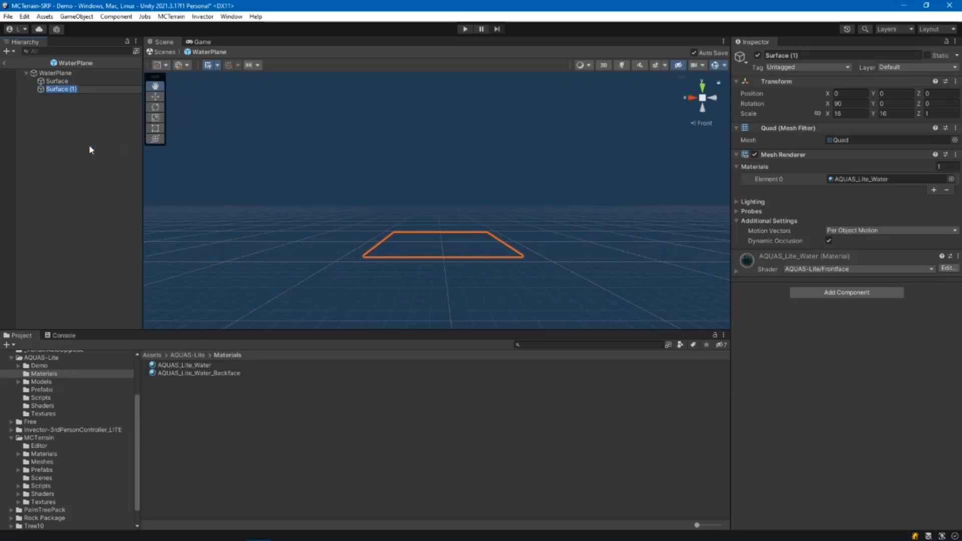
type("Backface")
key("Return")
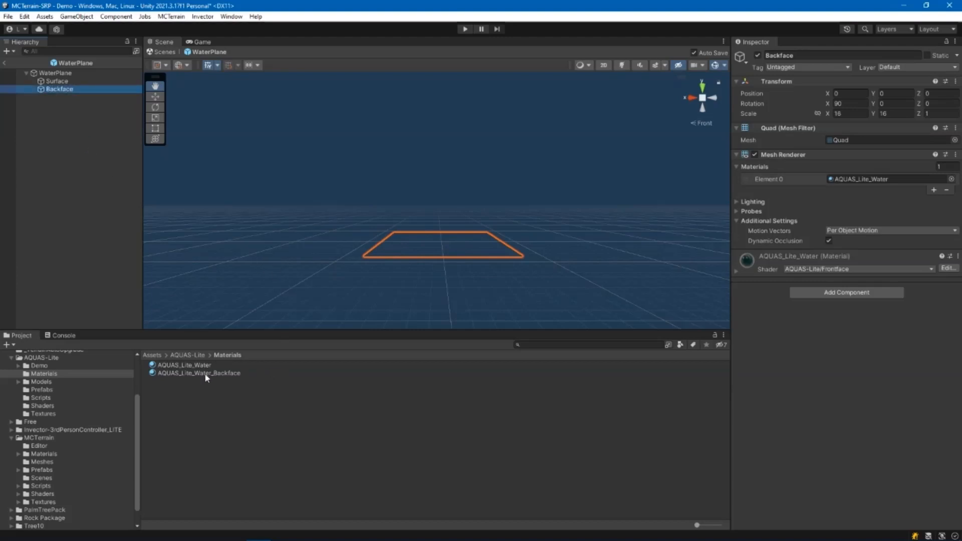
Assign the AQUAS_Lite_Water_Backface material to Backface and set its X rotation to -90
left_click_drag(205, 374, 832, 334)
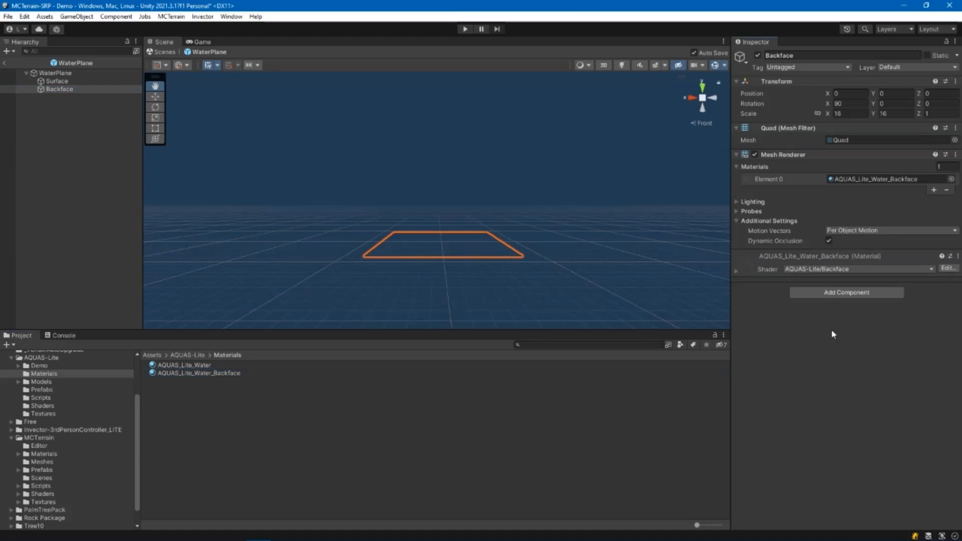
left_click(846, 104)
type("-90")
left_click(830, 386)
Set Surface's position to X 8 and Z 8 so its corner sits on the prefab's origin
left_click(703, 86)
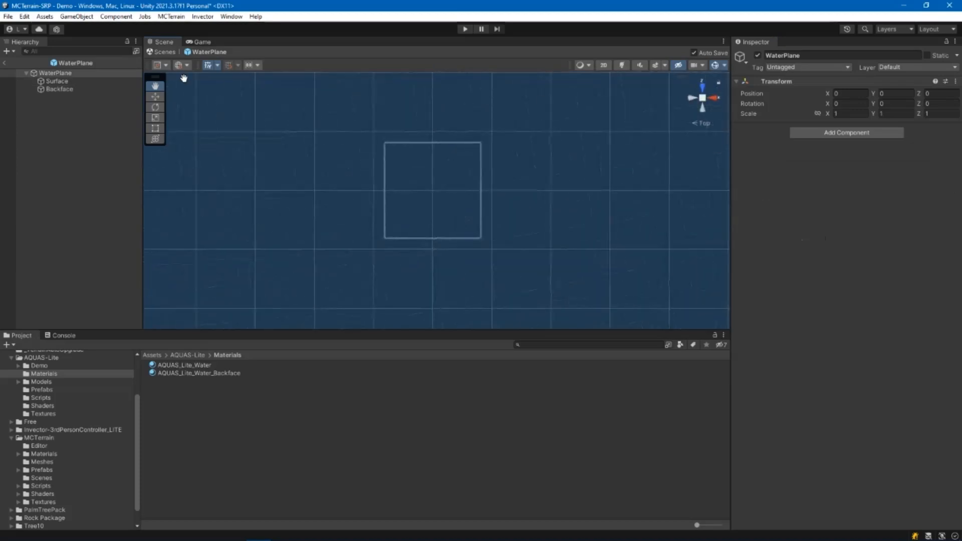
left_click(156, 99)
left_click(81, 81)
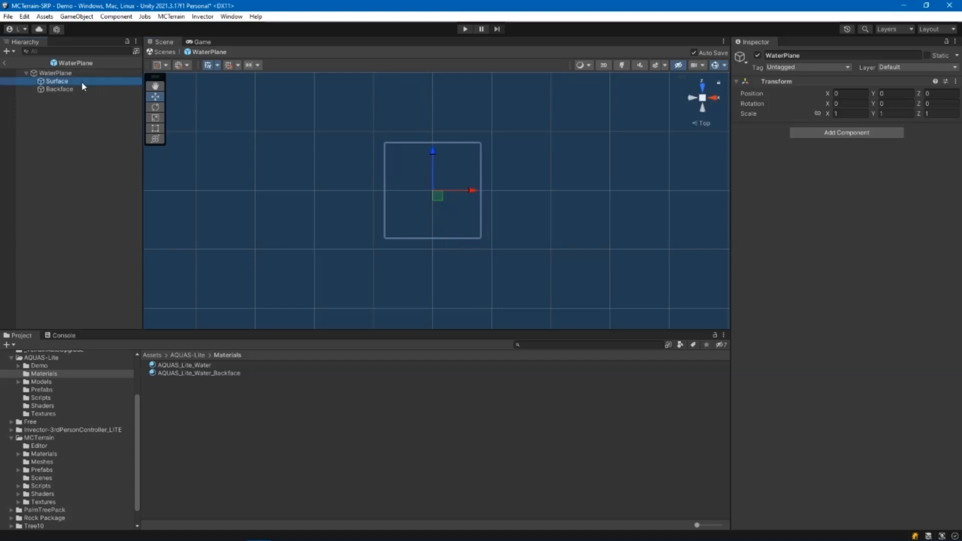
left_click(844, 93)
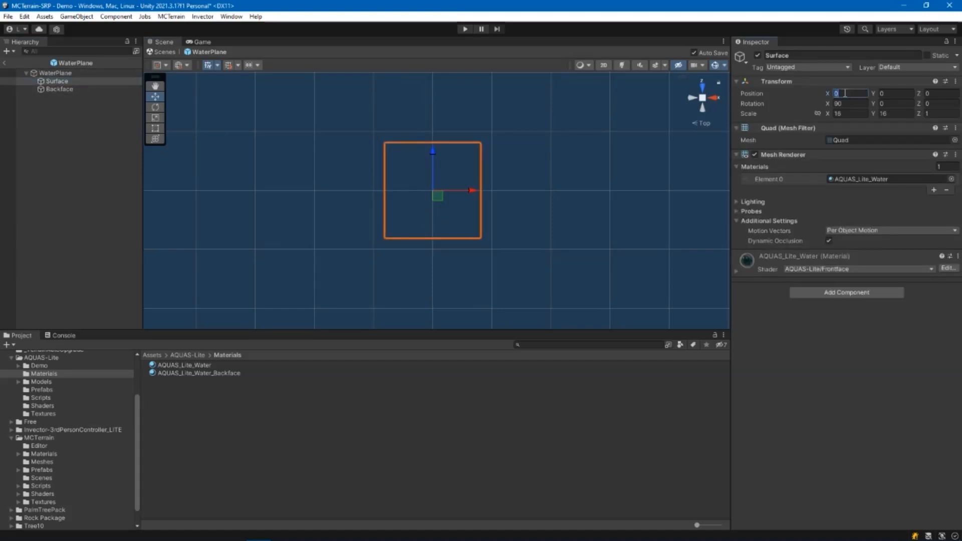
type("8")
left_click(934, 93)
type("8")
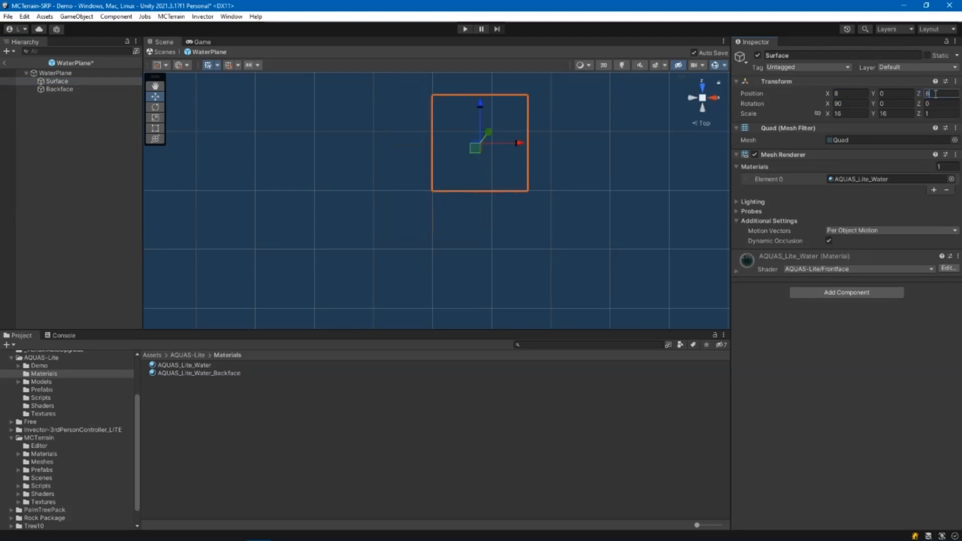
Set Backface's position to X 8 and Z 8, and leave prefab editing to return to the Demo scene
left_click(69, 89)
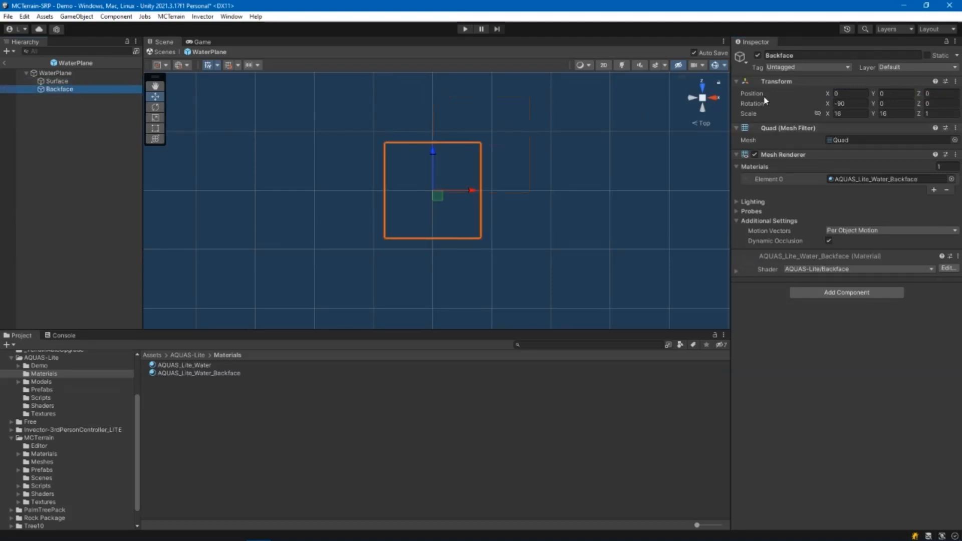
left_click(846, 93)
type("8")
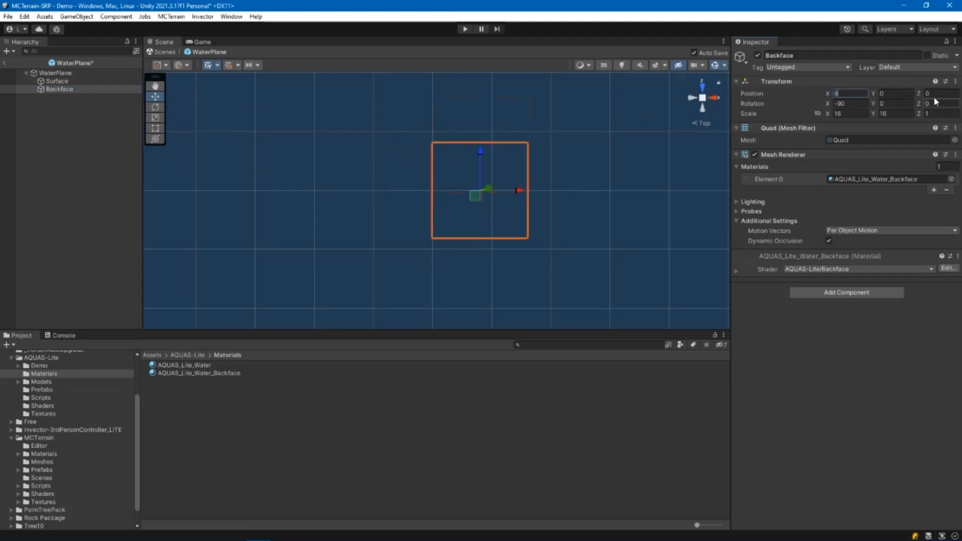
left_click(934, 94)
type("8")
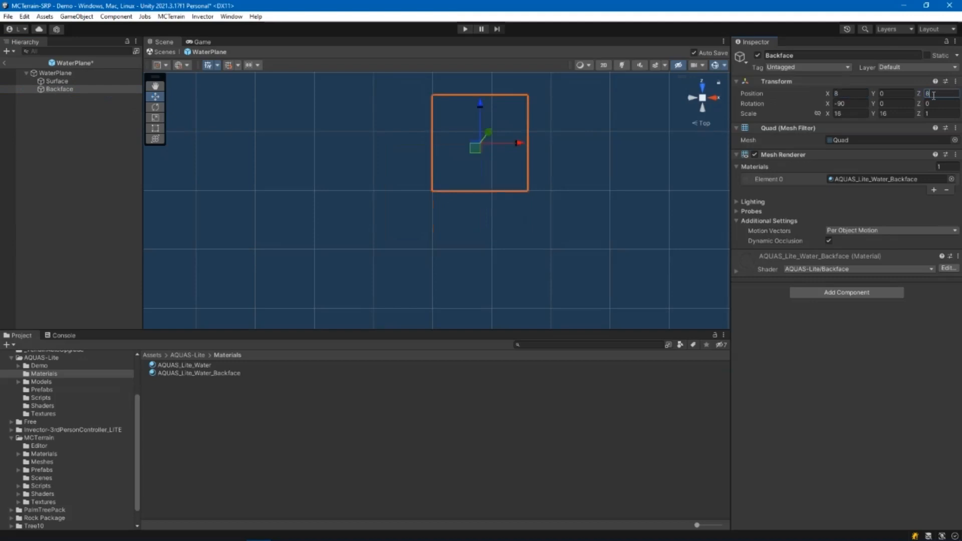
left_click(65, 73)
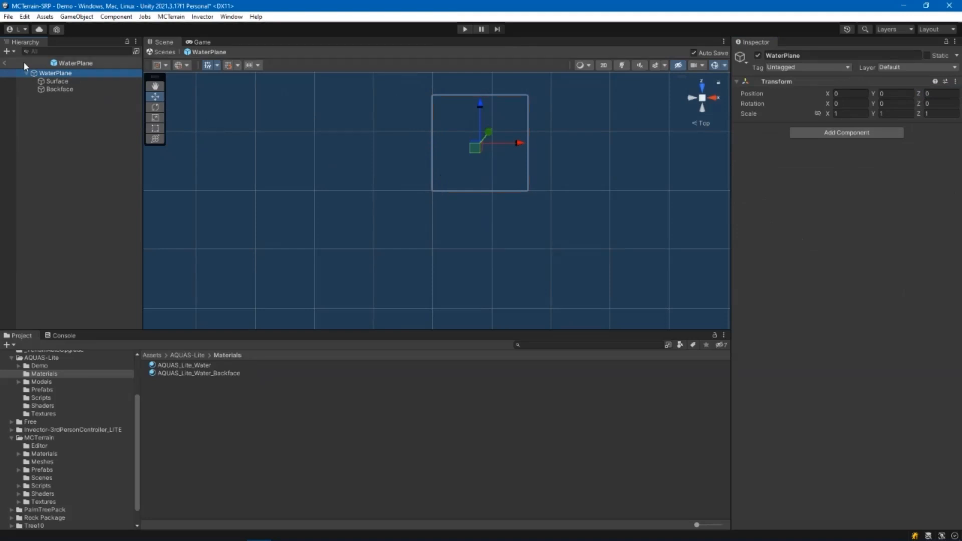
left_click(5, 63)
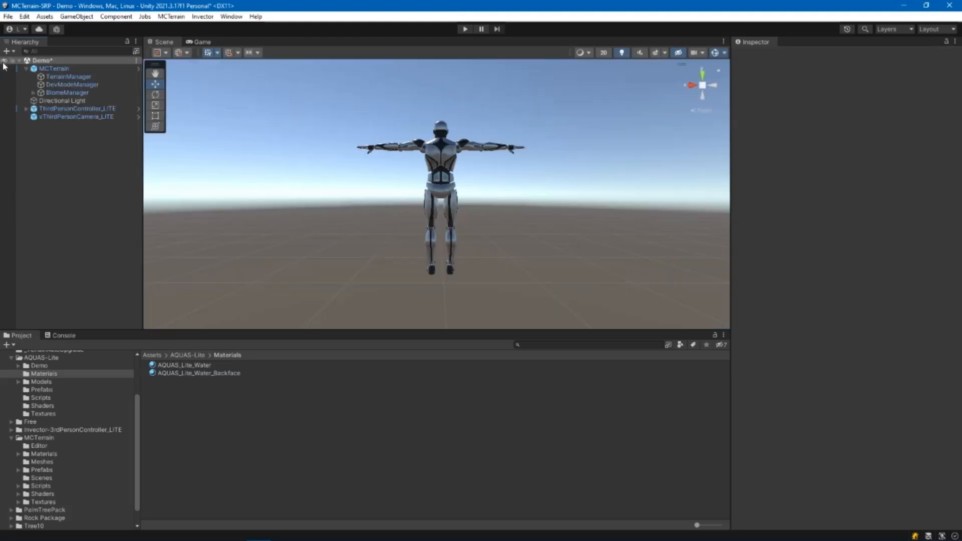
Assign the WaterPlane prefab from MCTerrain's Prefabs folder as TerrainManager's Water Prefab and start Play mode
left_click(65, 77)
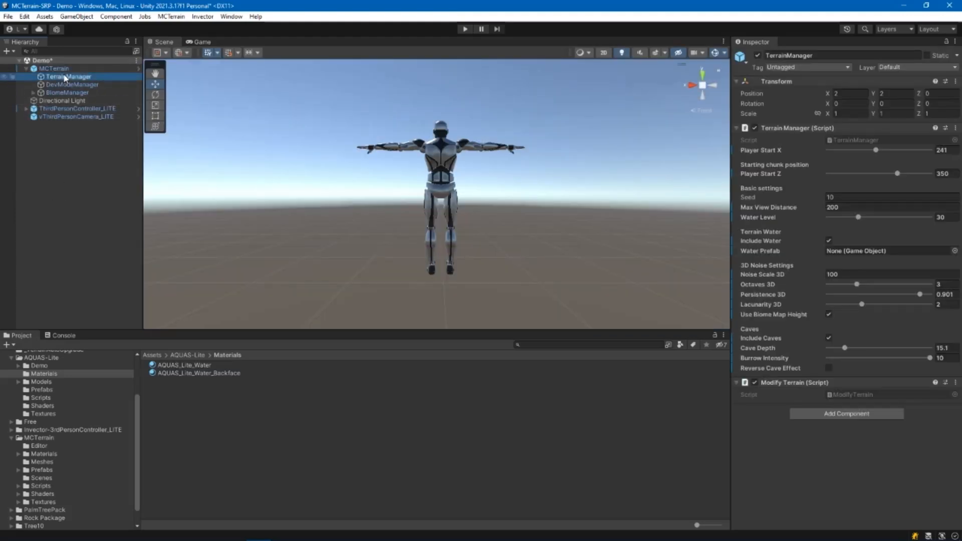
left_click(50, 471)
left_click_drag(173, 381, 848, 254)
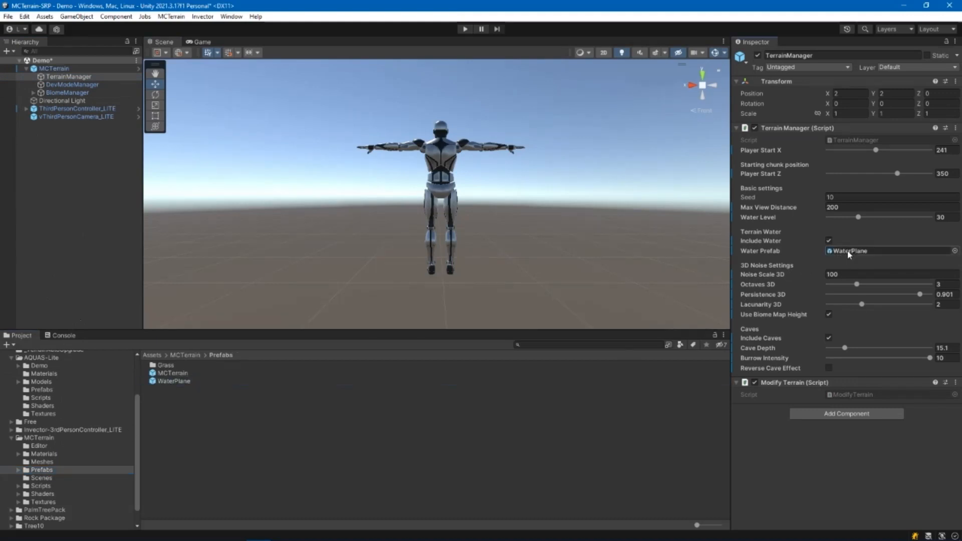
left_click(465, 29)
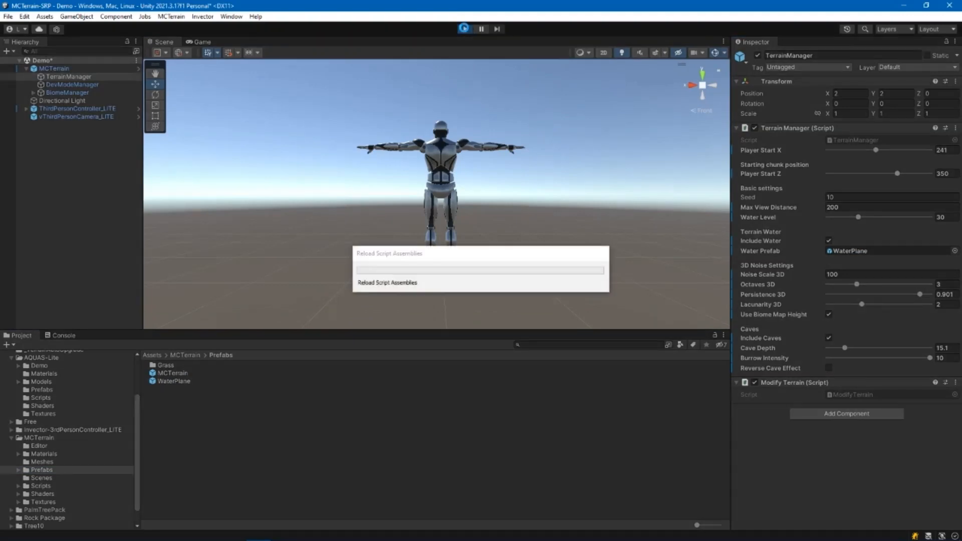